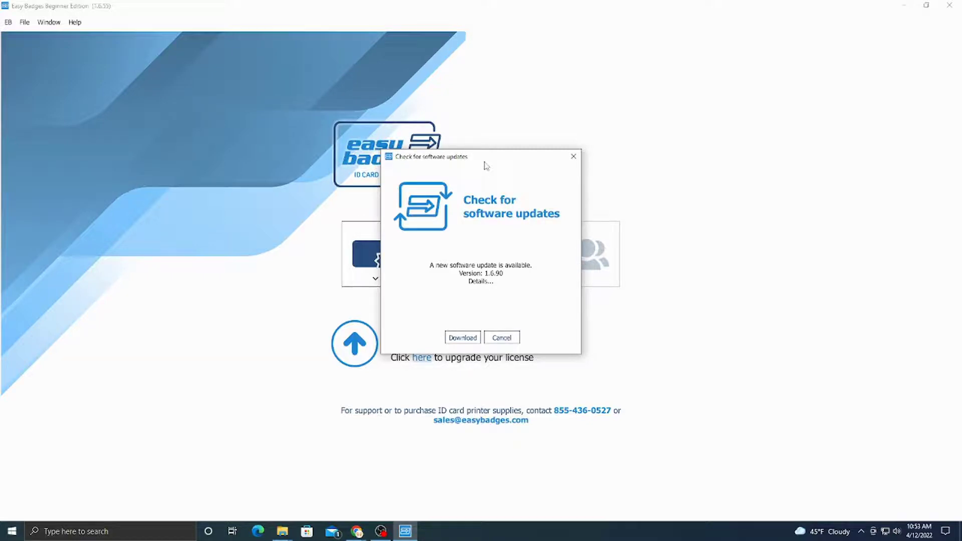
# Step: Decline the software update prompt and show the Open Card list of 7 saved cards
pyautogui.moveTo(483, 162); pyautogui.dragTo(484, 149)
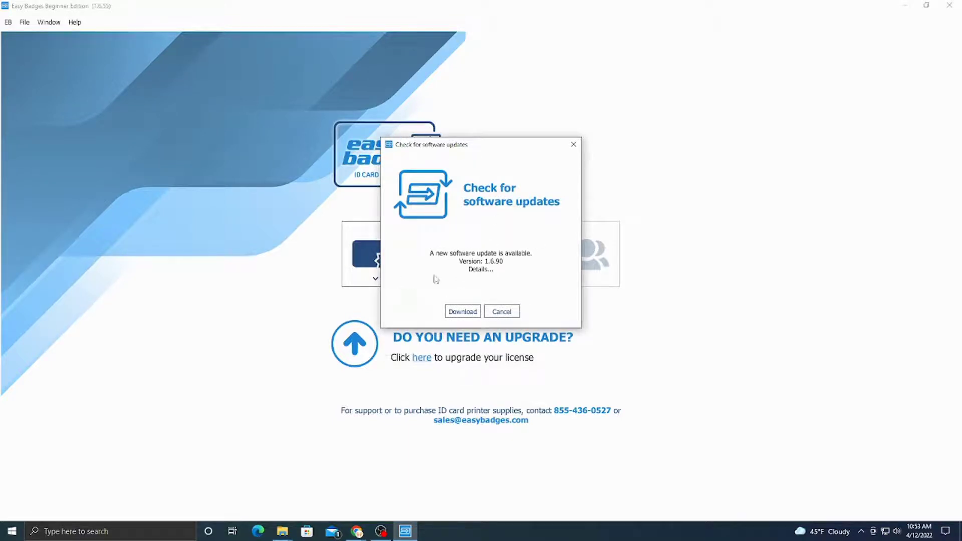
pyautogui.click(501, 311)
pyautogui.click(448, 255)
# Step: Open the Concierge Template (Final) card, showing Concierge Suites, Room 3, Key 2, in the editor
pyautogui.click(484, 157)
pyautogui.moveTo(444, 98); pyautogui.dragTo(468, 71)
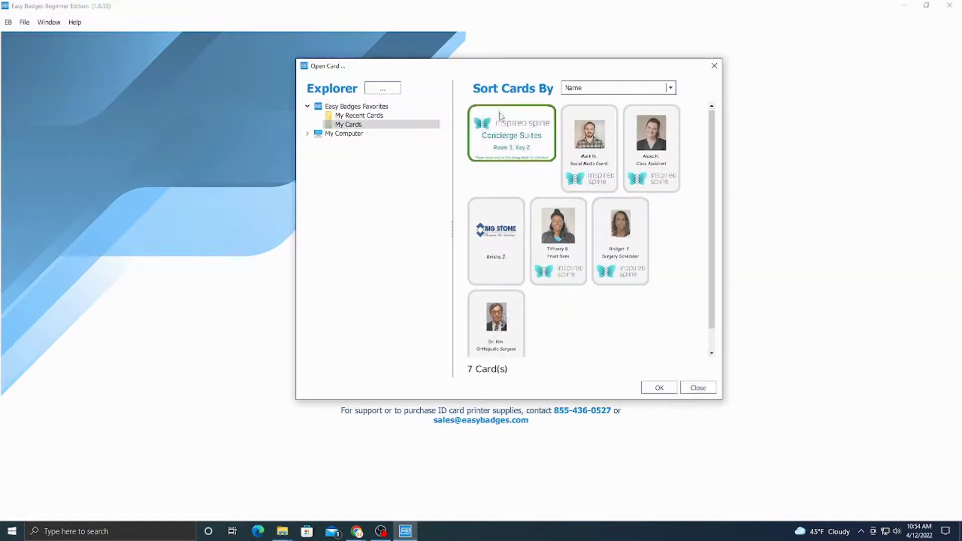
pyautogui.moveTo(531, 70); pyautogui.dragTo(471, 82)
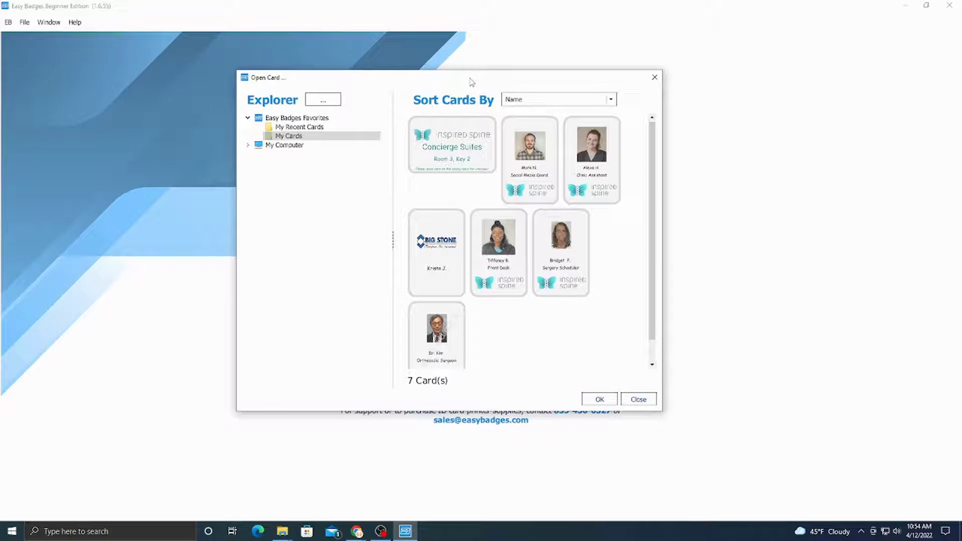
pyautogui.click(457, 163)
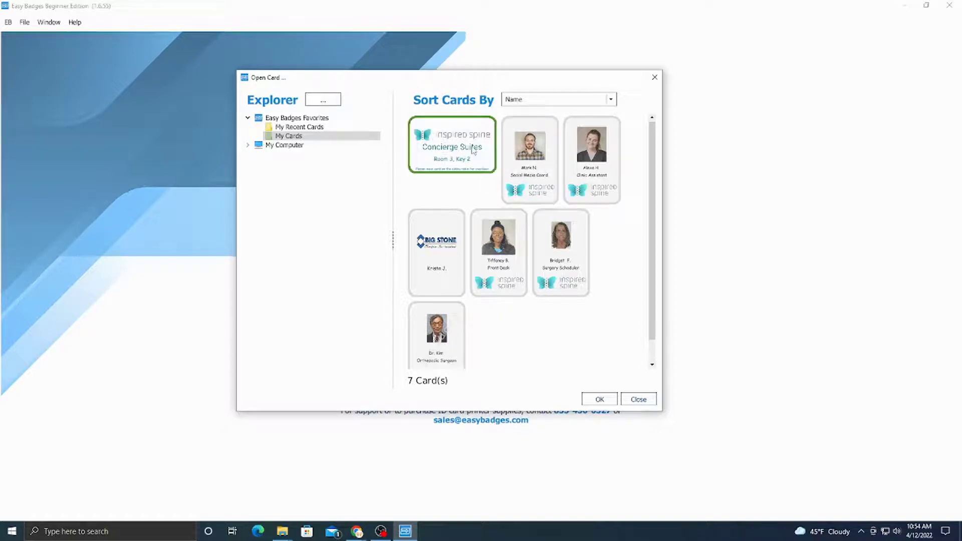
pyautogui.click(453, 157)
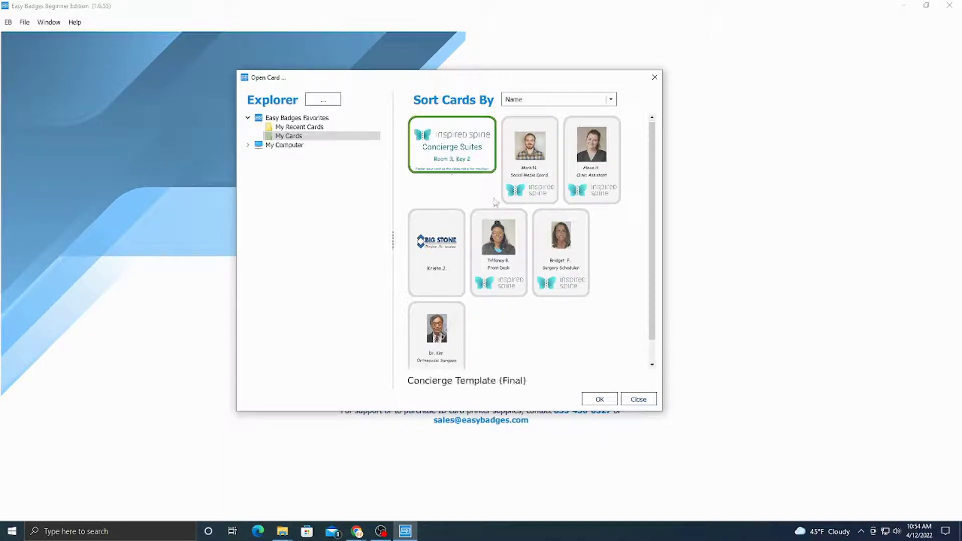
pyautogui.click(599, 400)
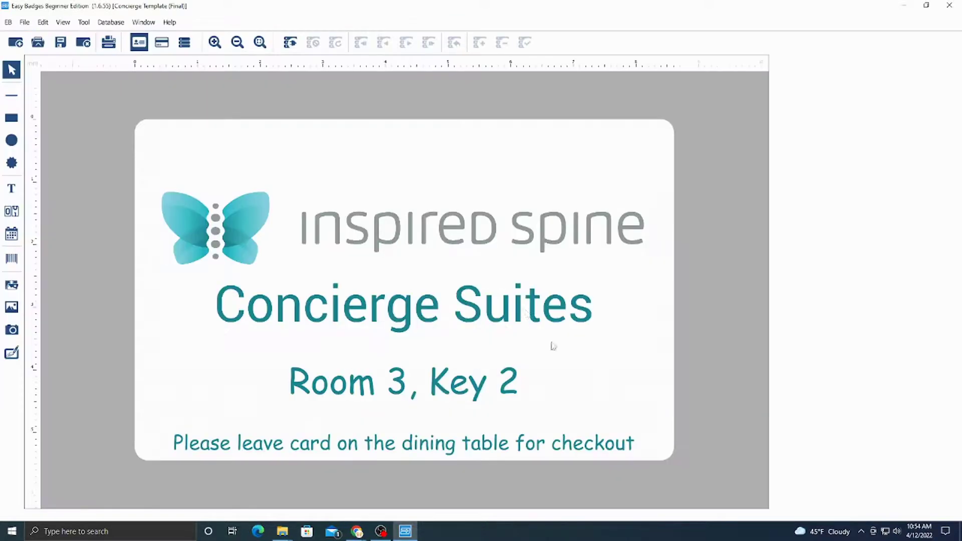
# Step: Shrink the logo image slightly from its top-left corner so it sits a little lower
pyautogui.click(430, 229)
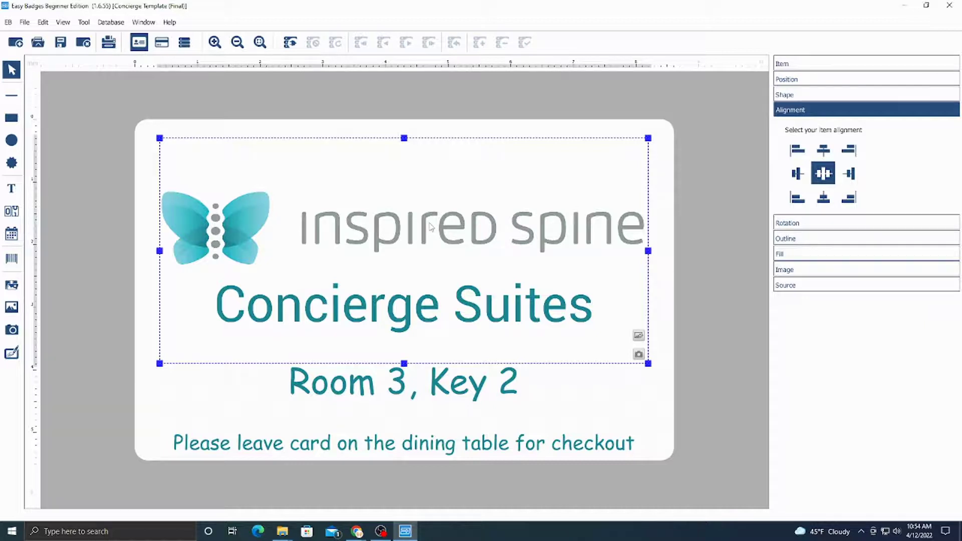
pyautogui.press('Up')
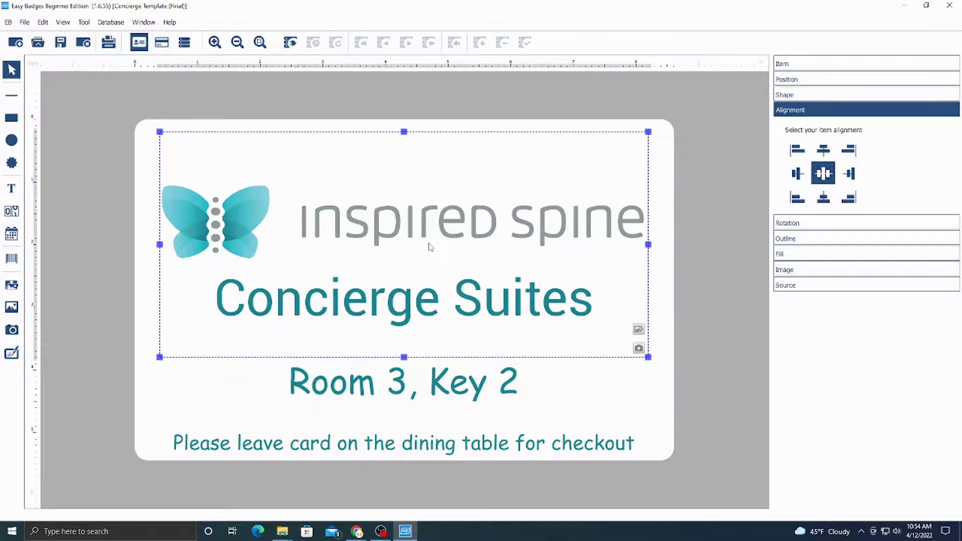
pyautogui.press('Down')
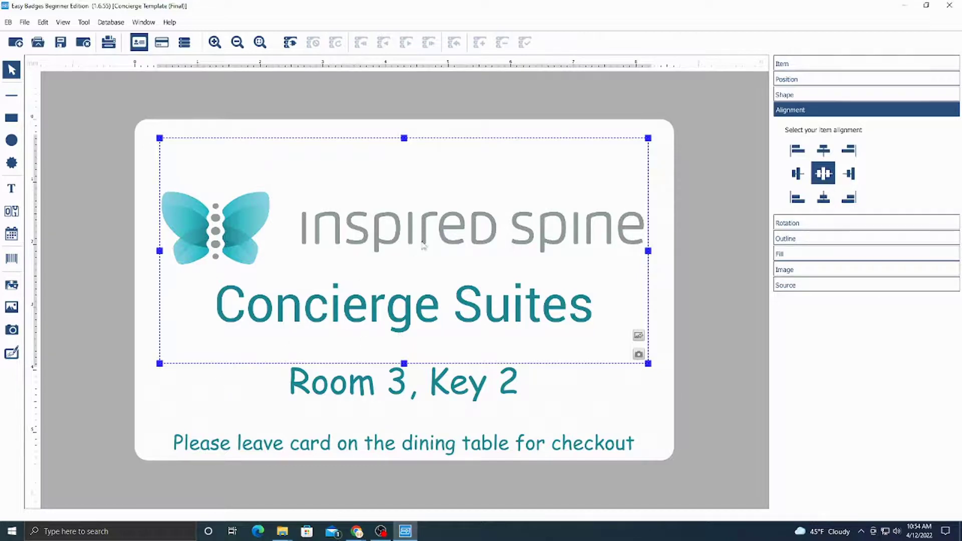
pyautogui.moveTo(166, 141)
pyautogui.mouseDown()
pyautogui.moveTo(333, 214)
pyautogui.moveTo(159, 144)
pyautogui.mouseUp()
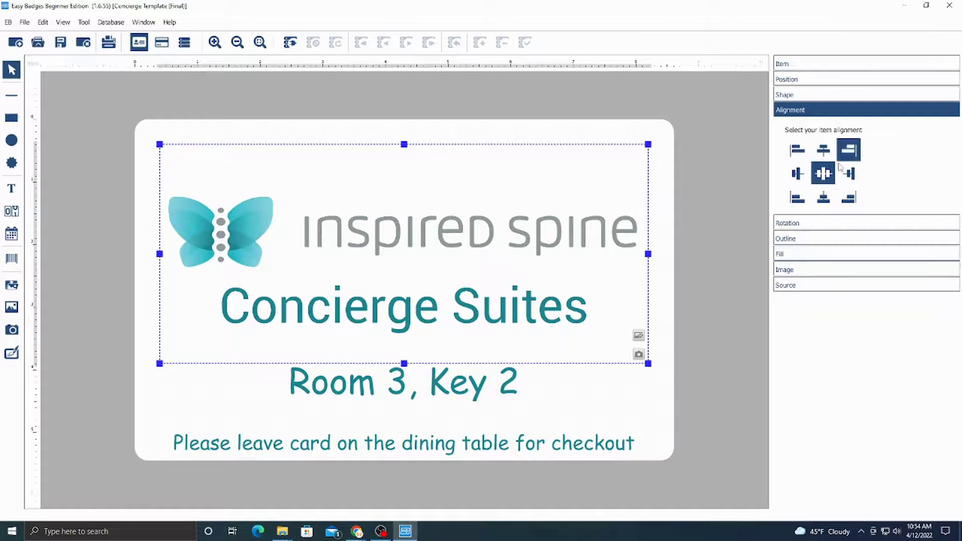
# Step: Review the logo's Outline, Fill, Image and Source settings, leaving it without an outline
pyautogui.click(811, 239)
pyautogui.click(807, 163)
pyautogui.click(808, 181)
pyautogui.click(824, 162)
pyautogui.click(824, 172)
pyautogui.click(830, 183)
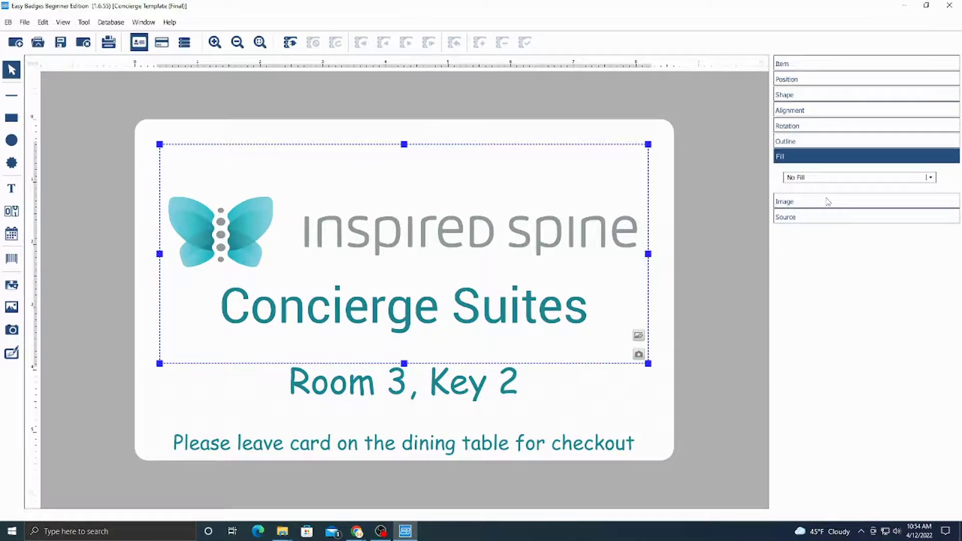
pyautogui.click(826, 200)
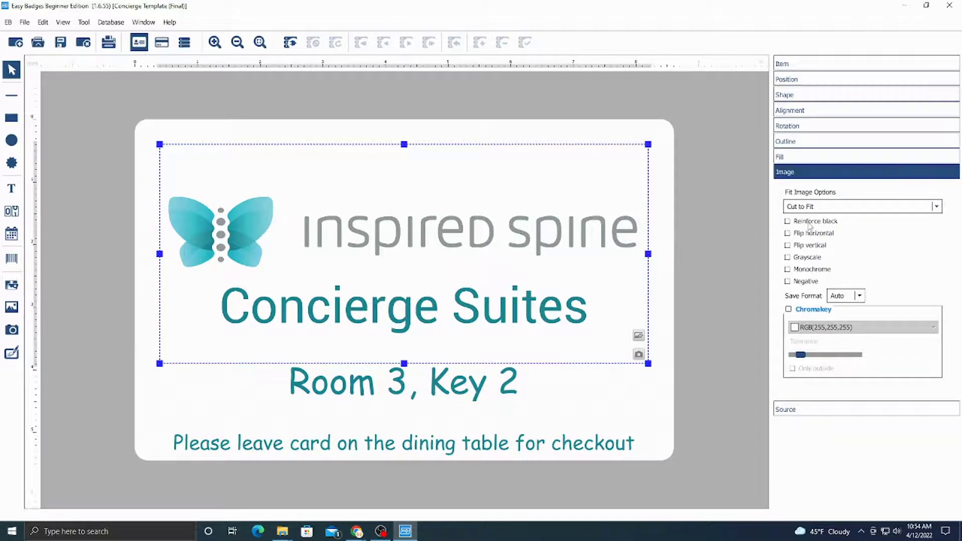
pyautogui.click(810, 411)
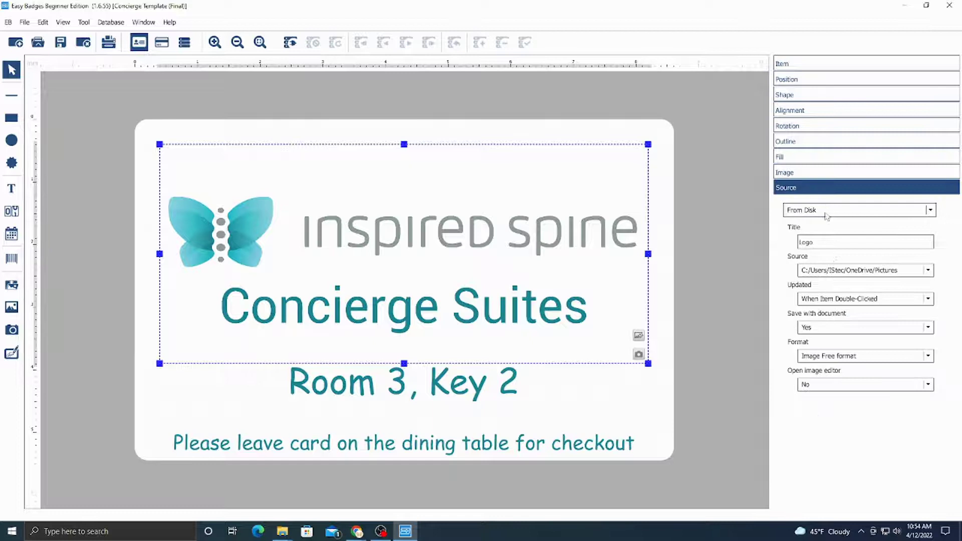
pyautogui.click(410, 140)
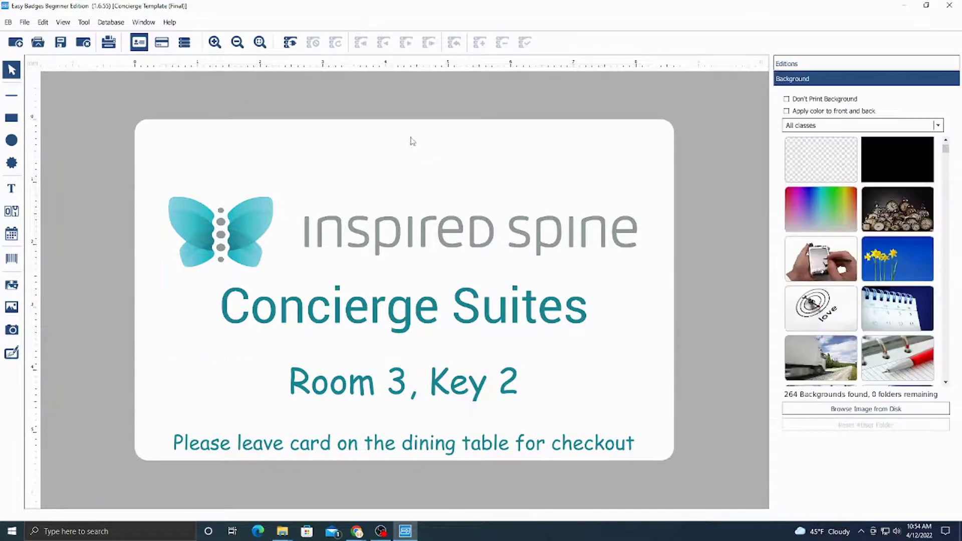
# Step: Edit the room line's Slogan 1 text from 'Room 3, Key 2' to 'Room 2, Key 2'
pyautogui.click(396, 392)
pyautogui.click(411, 453)
pyautogui.click(403, 388)
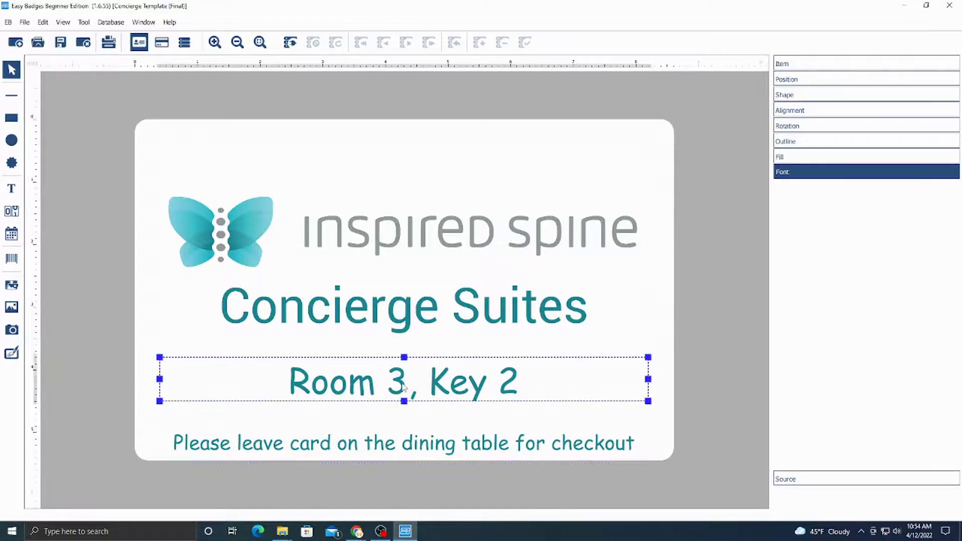
pyautogui.click(797, 300)
pyautogui.click(796, 301)
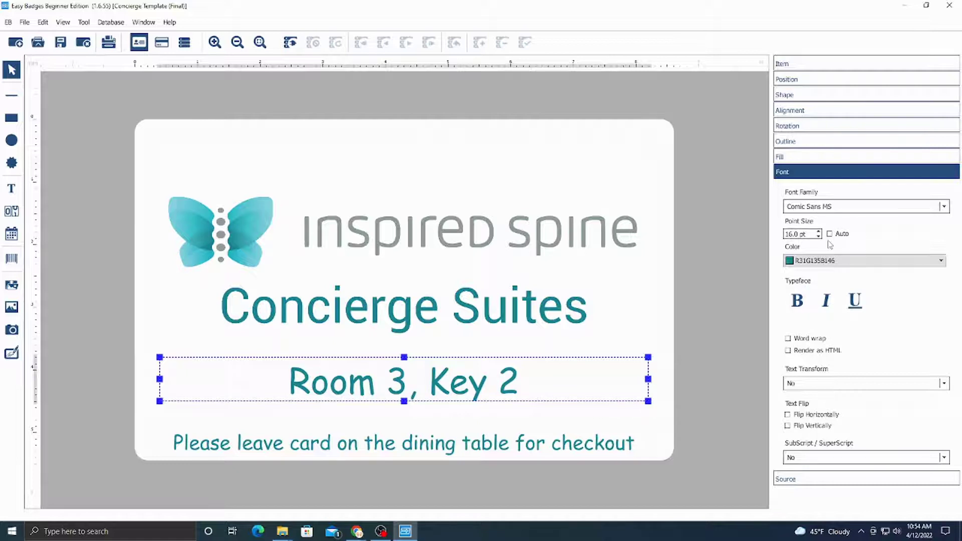
pyautogui.doubleClick(391, 387)
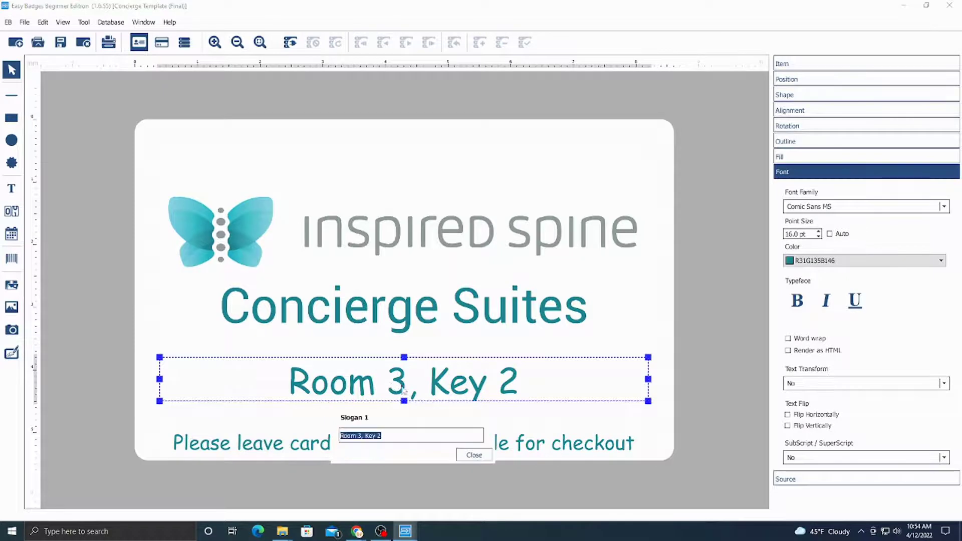
pyautogui.click(358, 436)
pyautogui.press('BackSpace')
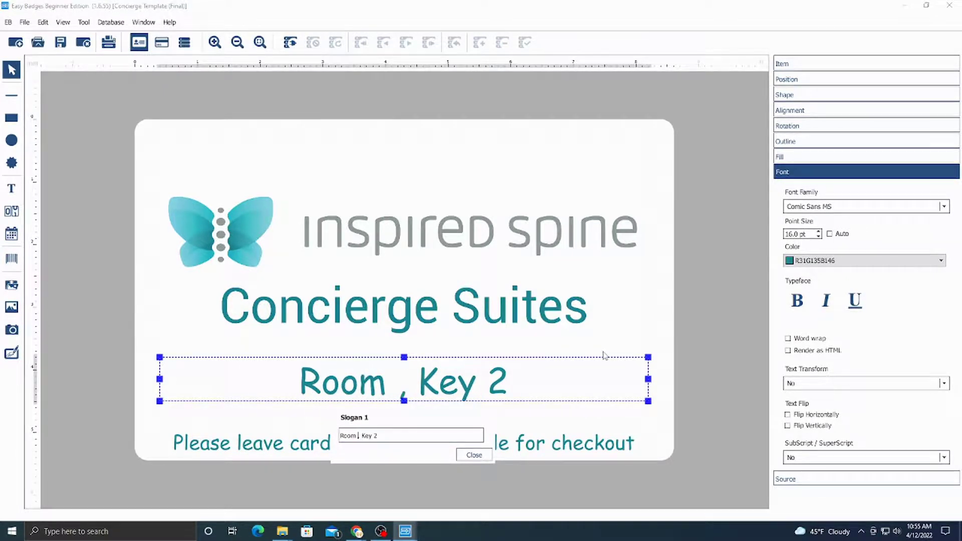
pyautogui.write('2')
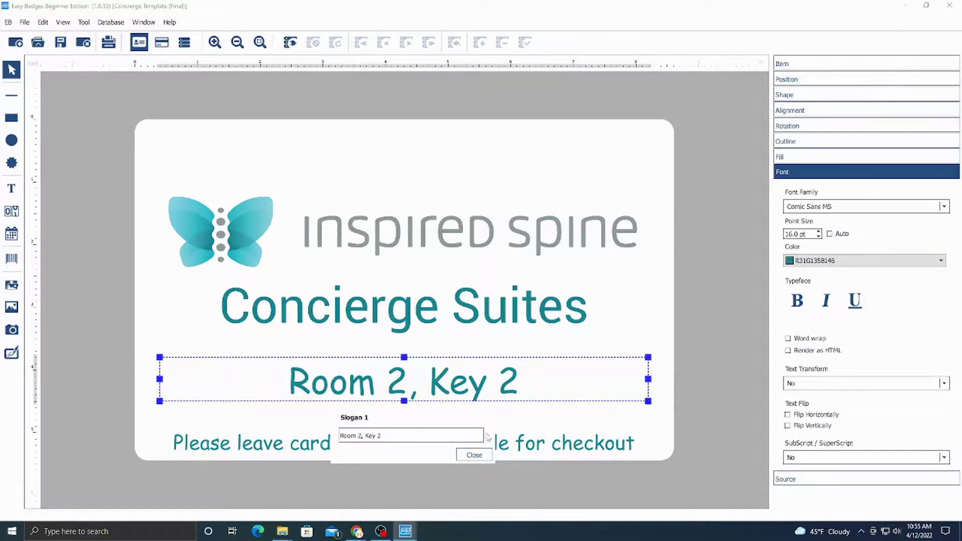
pyautogui.click(475, 456)
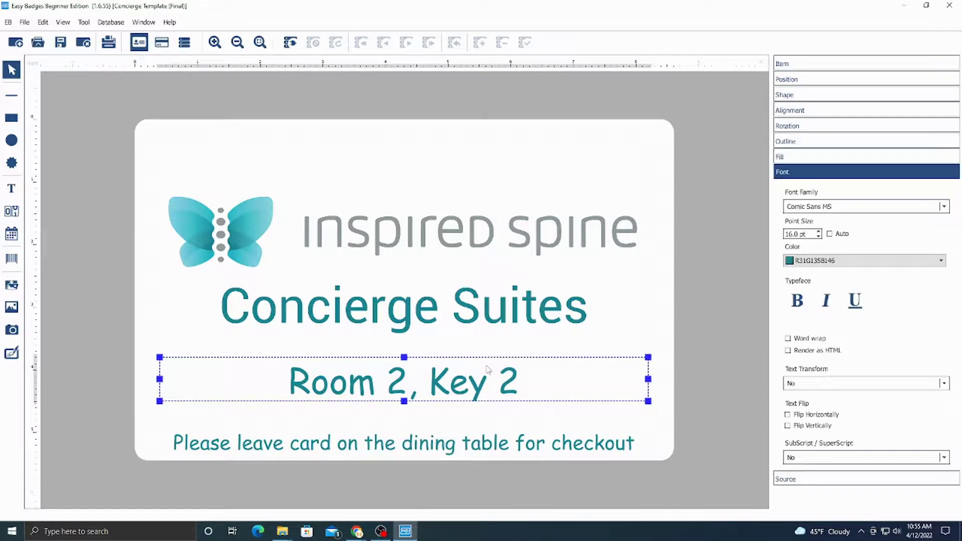
# Step: Delete the old room line and place a new text box above the checkout note
pyautogui.press('Delete')
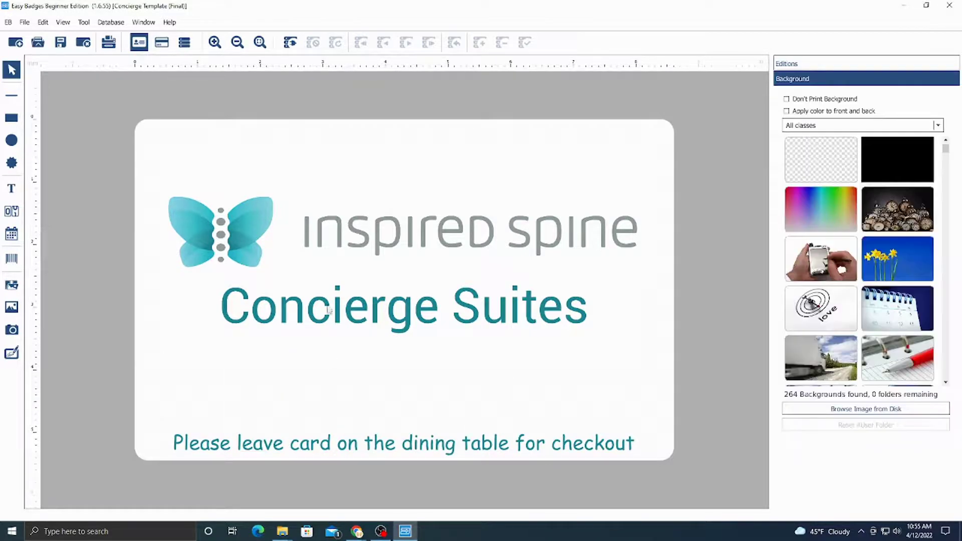
pyautogui.click(7, 189)
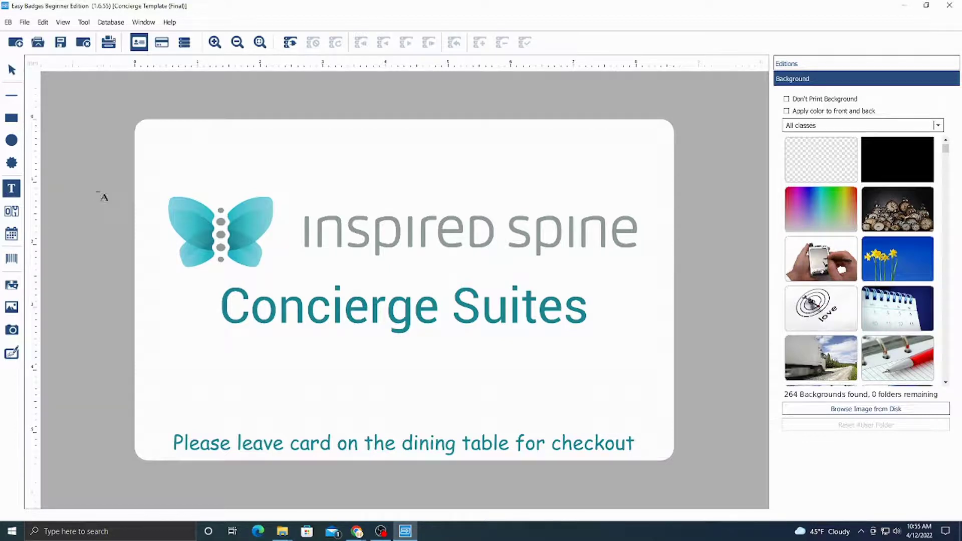
pyautogui.click(404, 396)
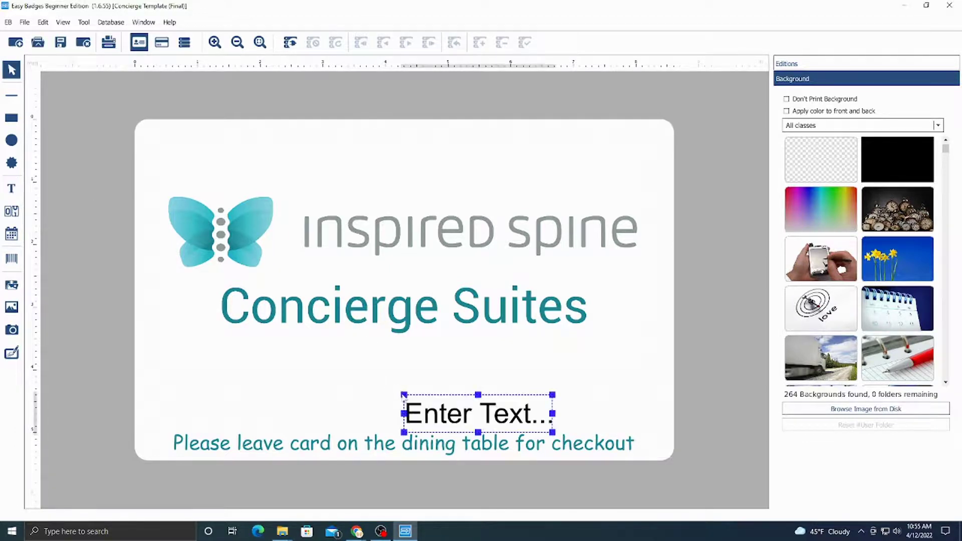
pyautogui.moveTo(495, 427); pyautogui.dragTo(433, 405)
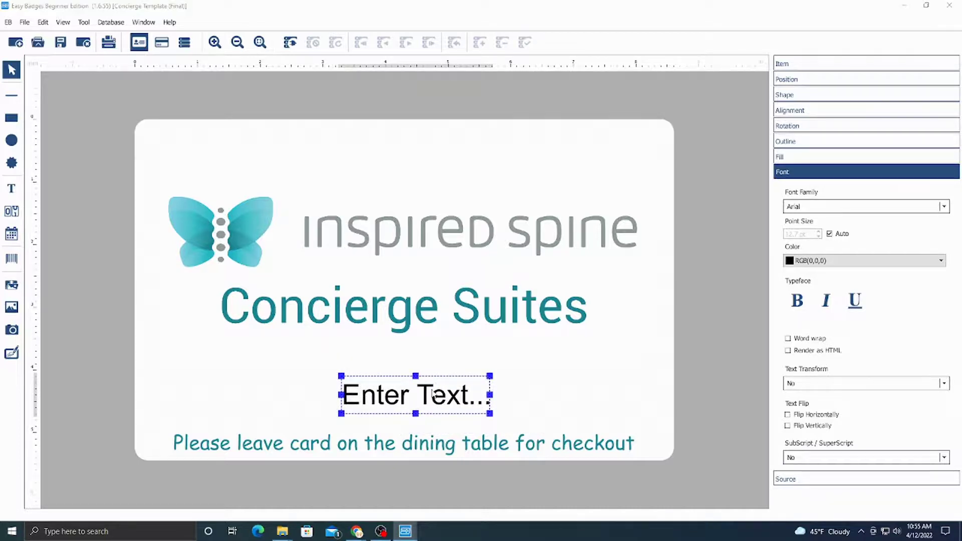
# Step: Enter 'Room 2, Key 2' in the new box, then widen it and centre it on the card
pyautogui.doubleClick(437, 389)
pyautogui.write('Roo')
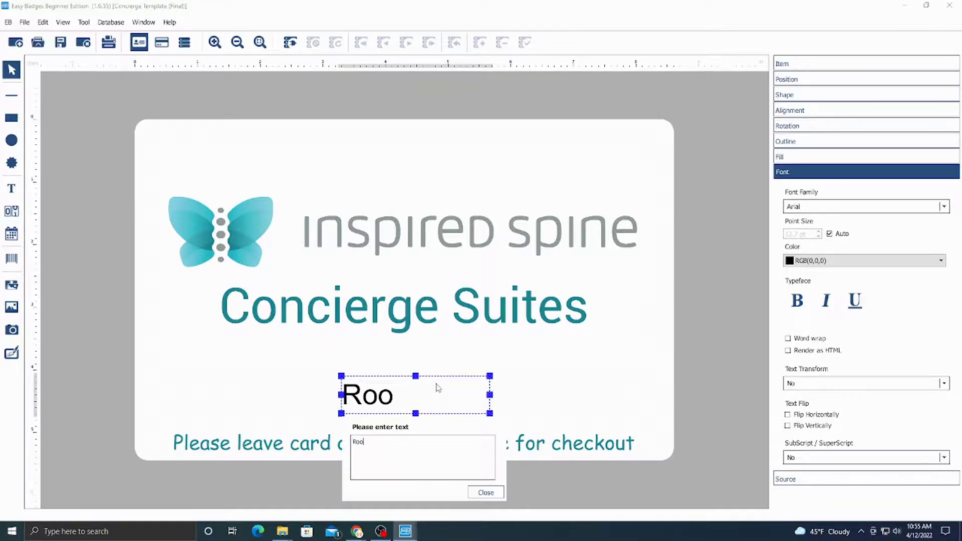
pyautogui.write('m 2,')
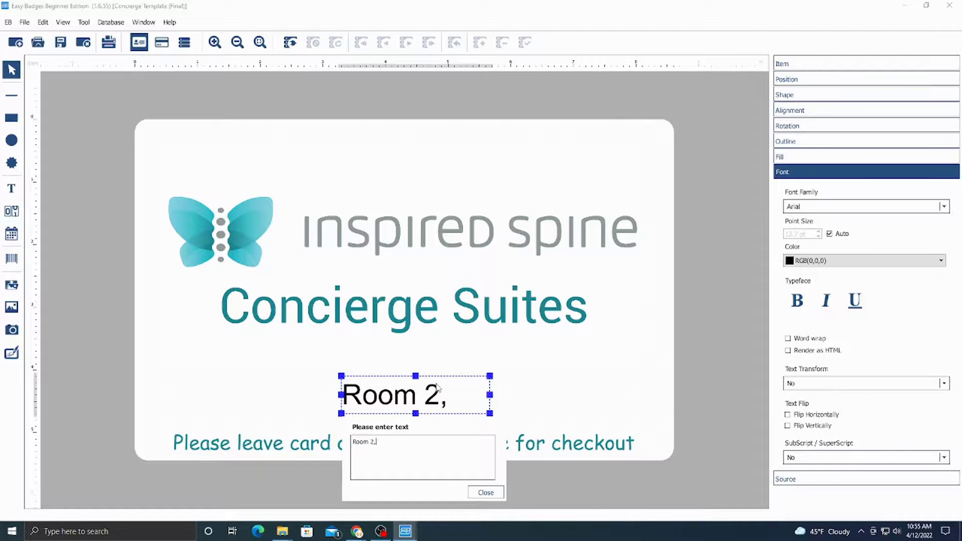
pyautogui.write(' Ke')
pyautogui.click(485, 492)
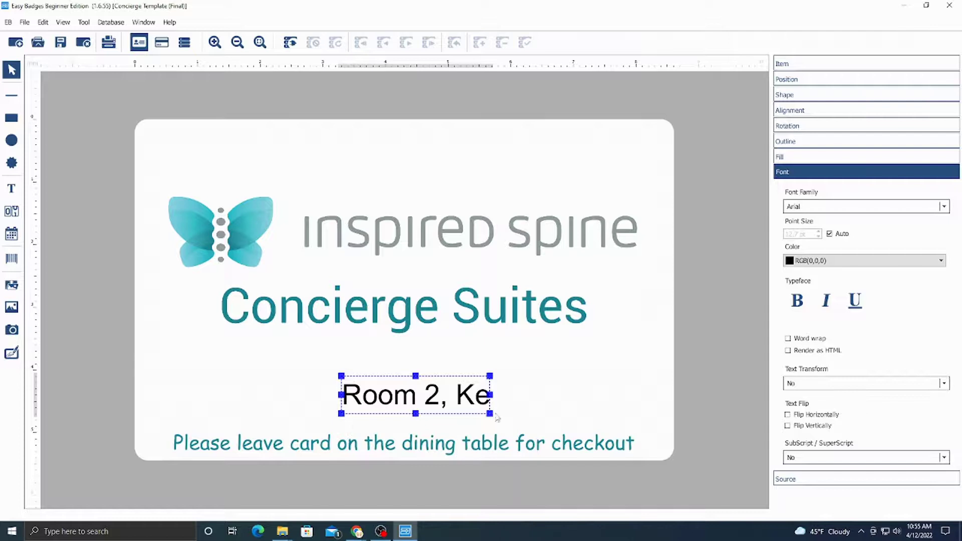
pyautogui.moveTo(491, 394); pyautogui.dragTo(590, 390)
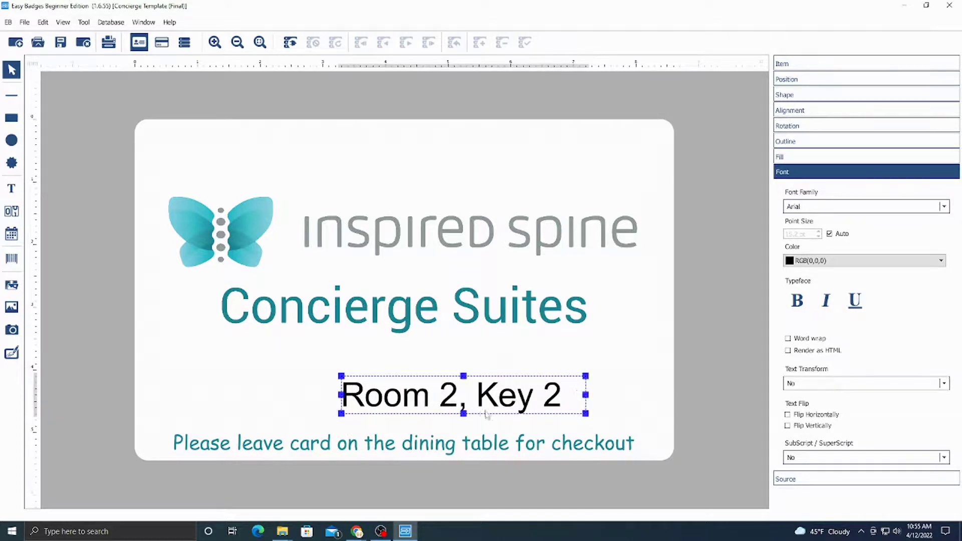
pyautogui.moveTo(488, 408); pyautogui.dragTo(436, 409)
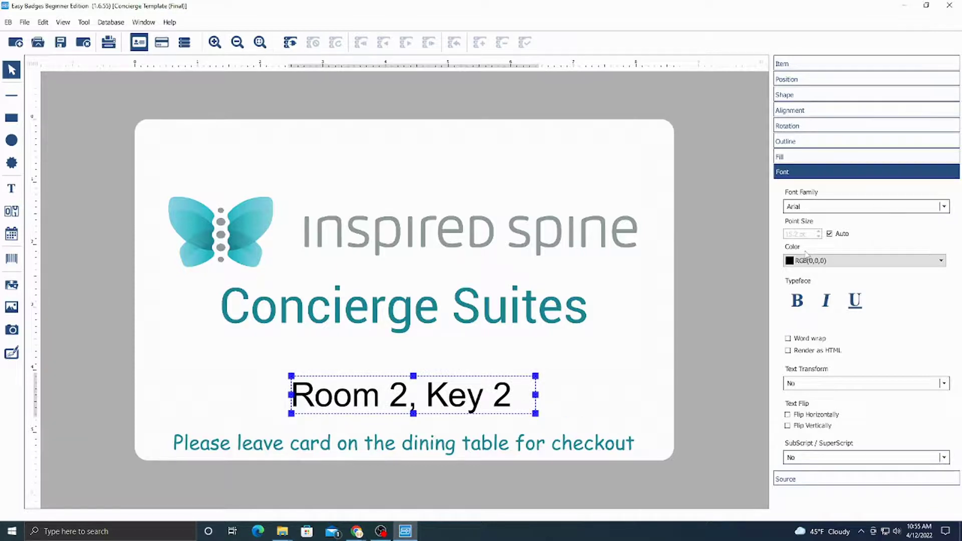
# Step: Style the Room 2, Key 2 line in teal Comic Sans MS and shift it right to recentre it
pyautogui.click(807, 259)
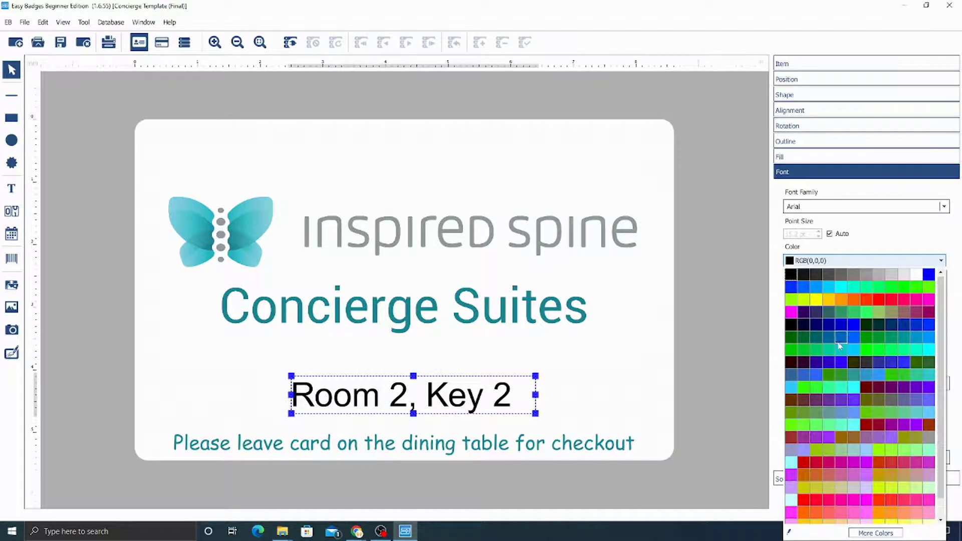
pyautogui.scroll(-2, 841, 346)
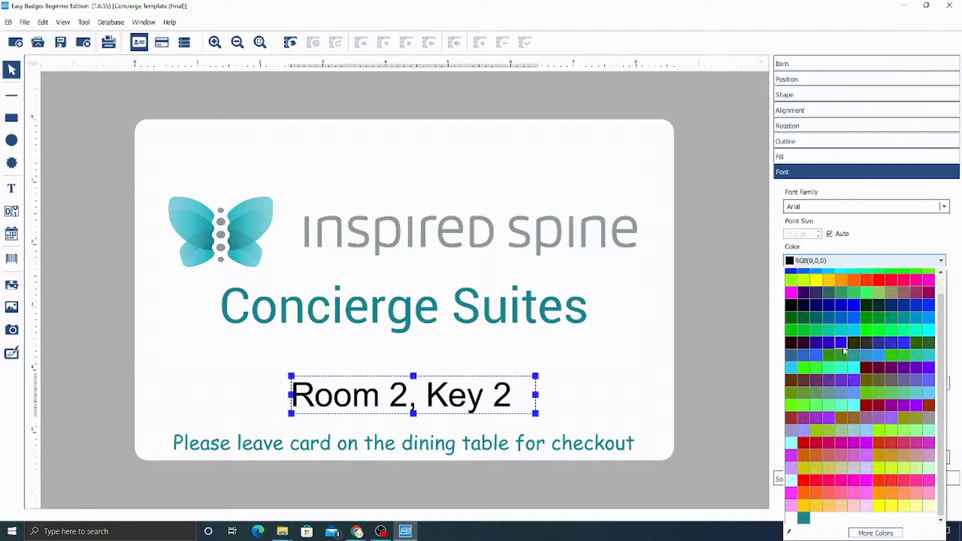
pyautogui.click(803, 519)
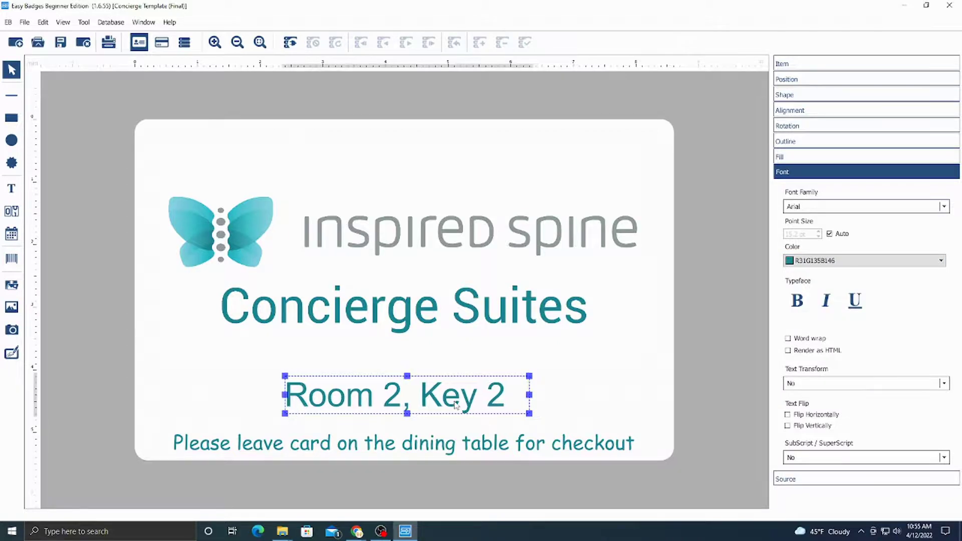
pyautogui.click(824, 207)
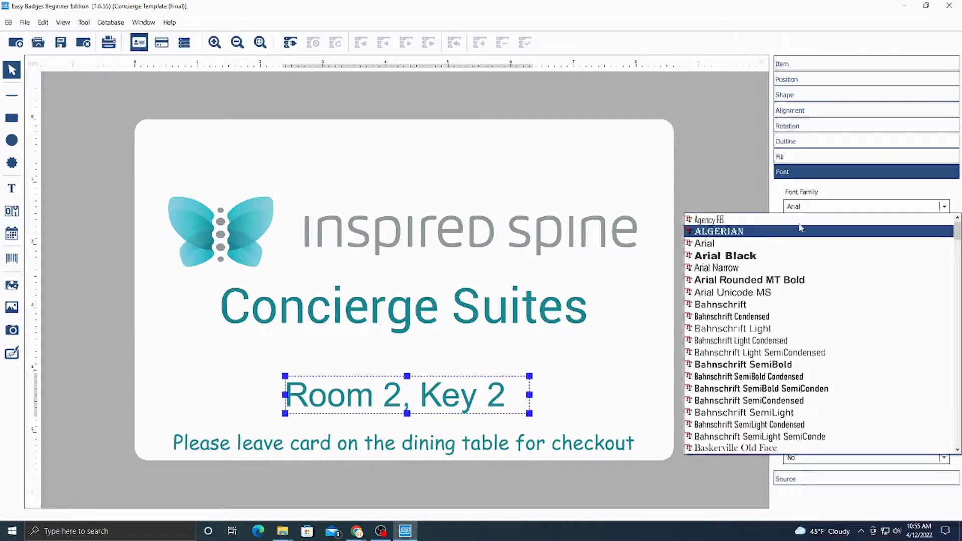
pyautogui.write('com')
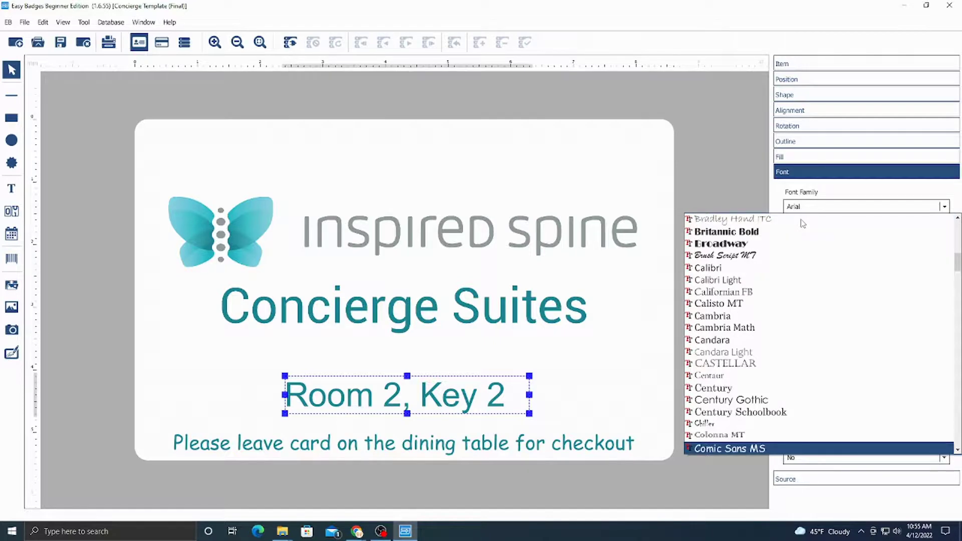
pyautogui.click(757, 449)
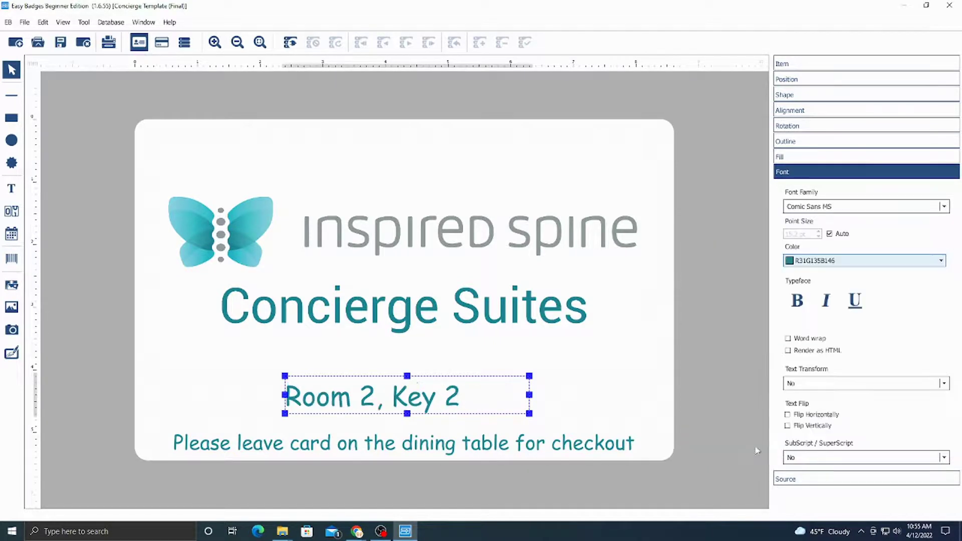
pyautogui.moveTo(429, 408); pyautogui.dragTo(448, 409)
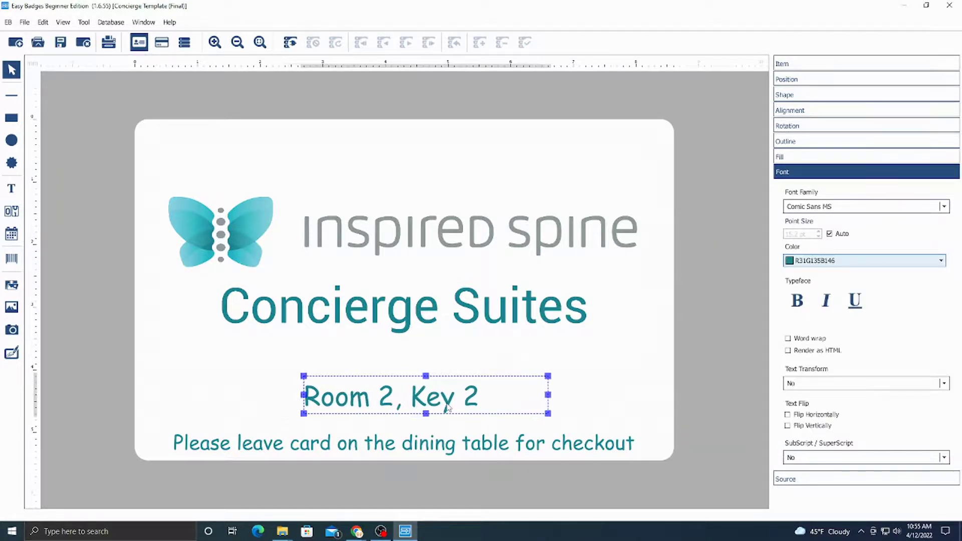
pyautogui.click(571, 395)
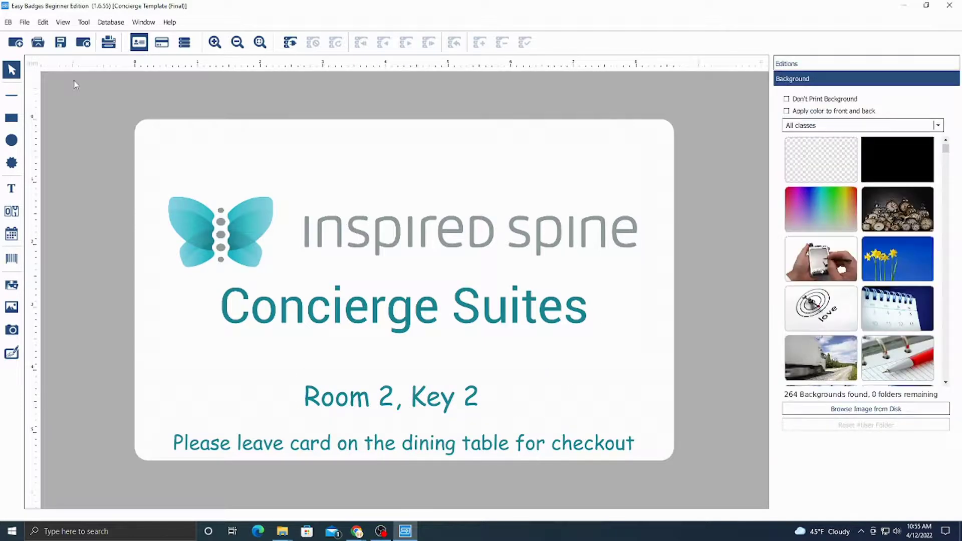
# Step: Delete the Inspired Spine logo and heading image, and shrink the window to expose the desktop
pyautogui.click(390, 259)
pyautogui.press('Delete')
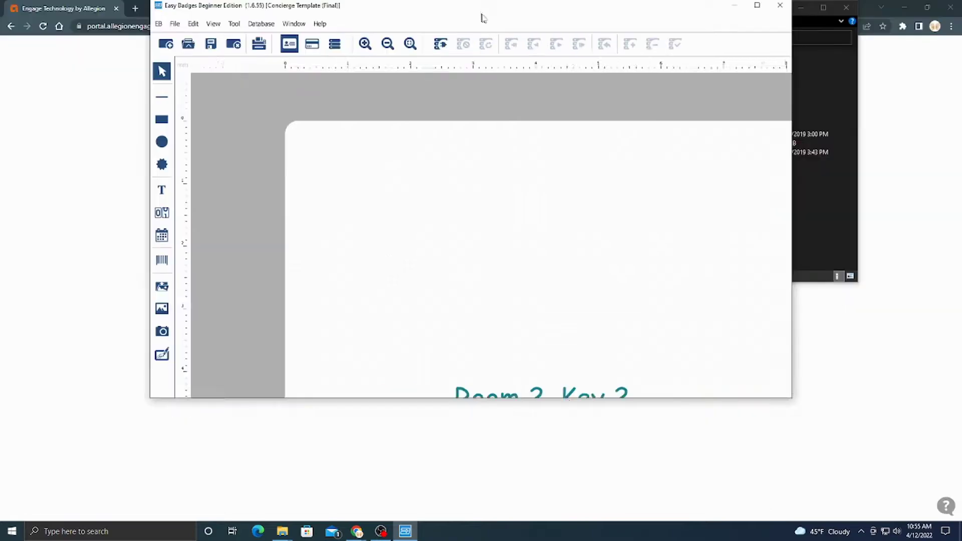
pyautogui.doubleClick(469, 8)
pyautogui.click(904, 8)
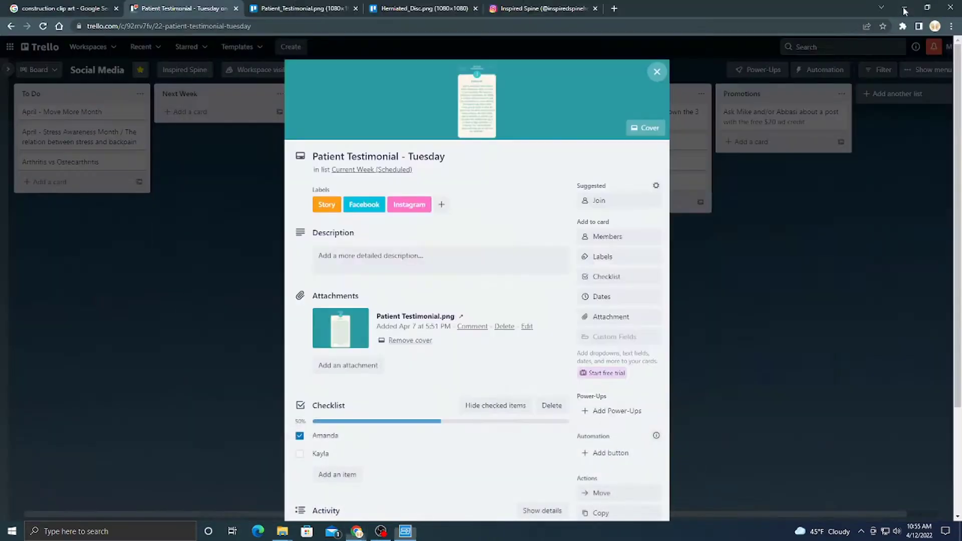
pyautogui.click(904, 8)
pyautogui.moveTo(672, 30); pyautogui.dragTo(687, 34)
# Step: Add the ARM logo file to the card, then enlarge it and move it above the room text
pyautogui.moveTo(133, 20); pyautogui.dragTo(457, 242)
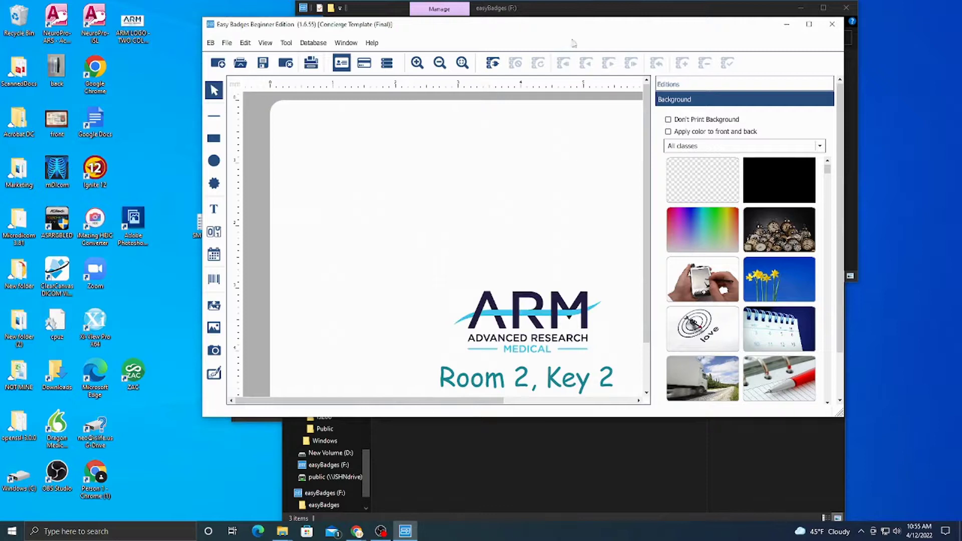
pyautogui.doubleClick(497, 24)
pyautogui.moveTo(438, 312); pyautogui.dragTo(619, 403)
pyautogui.moveTo(447, 277); pyautogui.dragTo(376, 242)
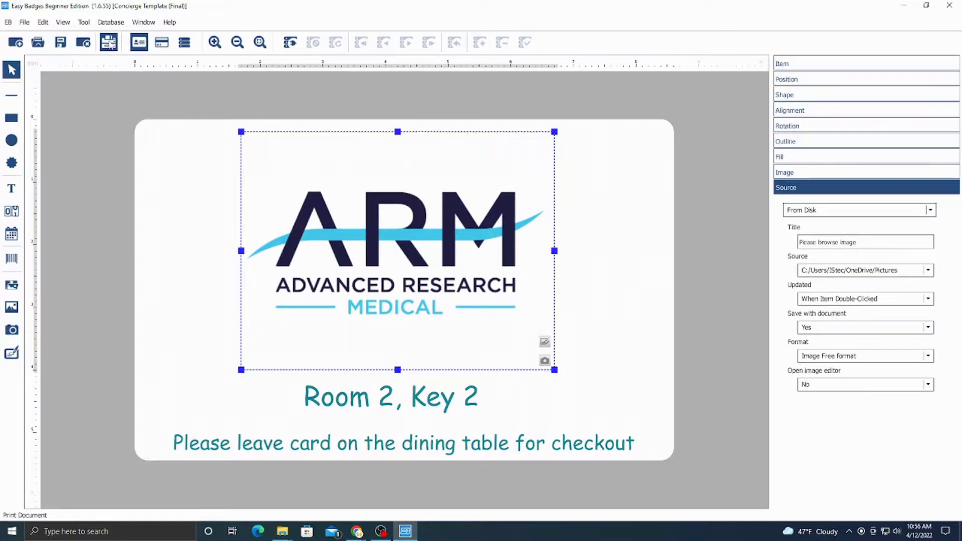
# Step: Nudge the ARM logo slightly right and check that the card back is still blank
pyautogui.click(109, 43)
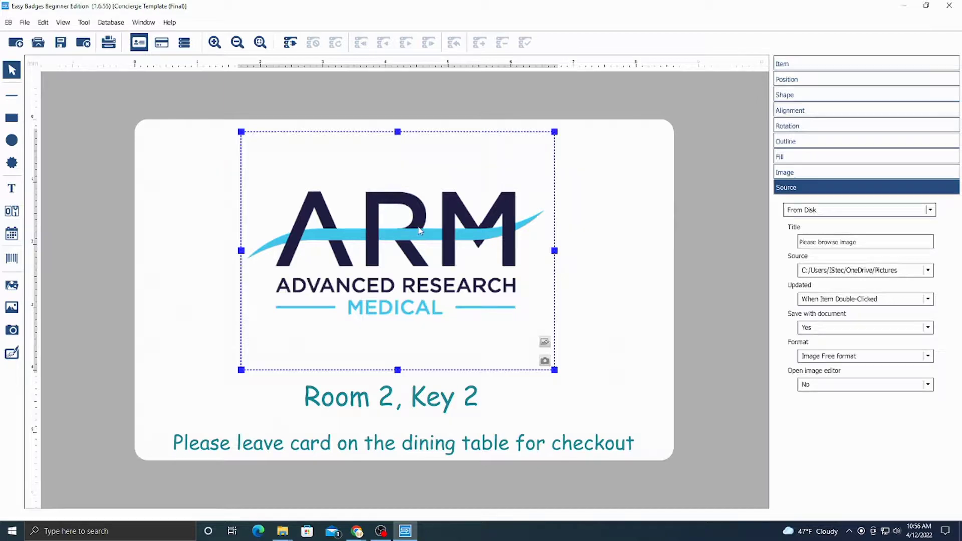
pyautogui.moveTo(419, 231); pyautogui.dragTo(425, 230)
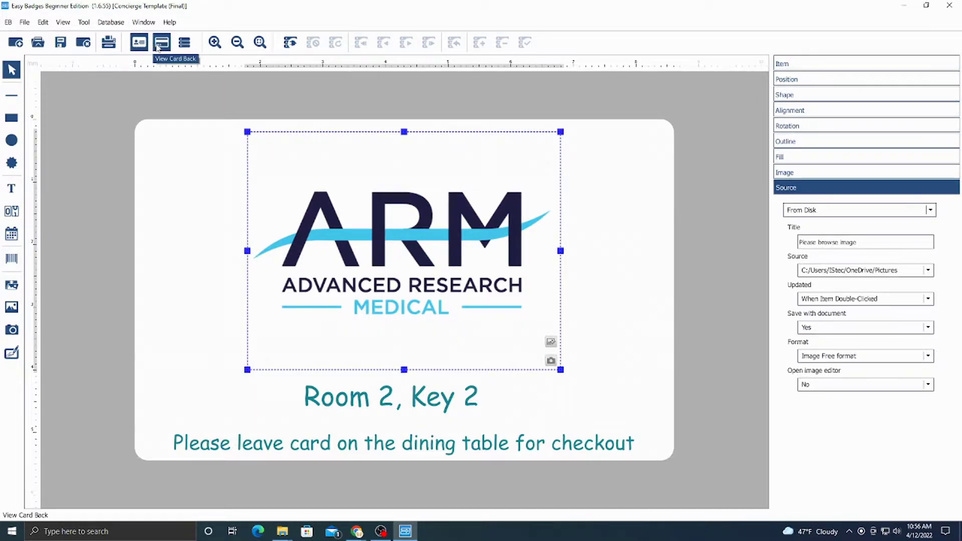
pyautogui.click(161, 45)
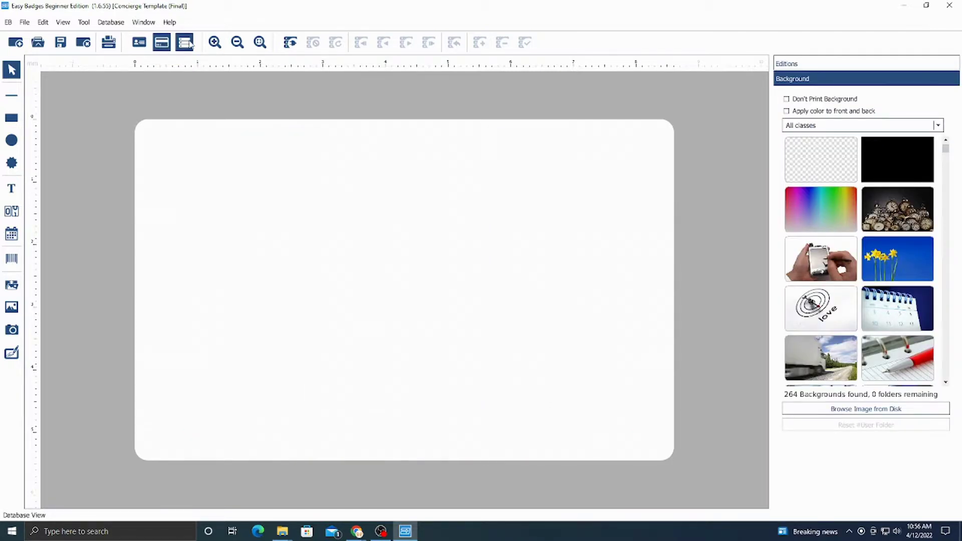
pyautogui.click(137, 45)
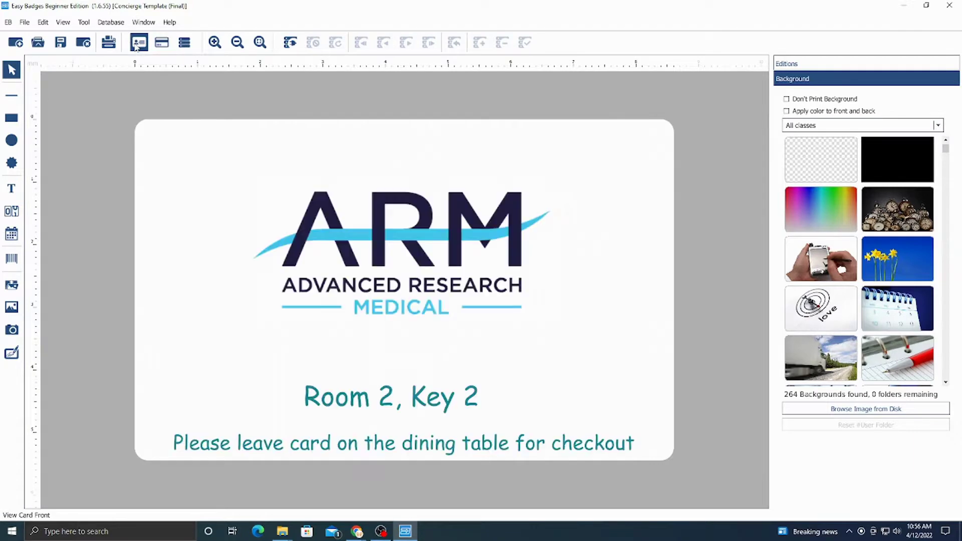
# Step: Zoom in and back out to inspect the full card front
pyautogui.click(214, 42)
pyautogui.click(214, 43)
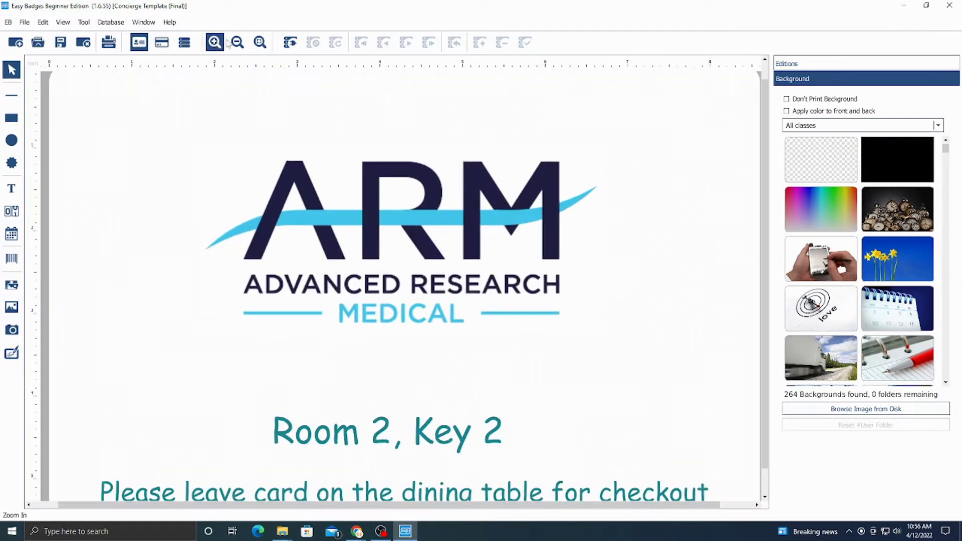
pyautogui.click(236, 44)
pyautogui.click(236, 43)
pyautogui.click(235, 43)
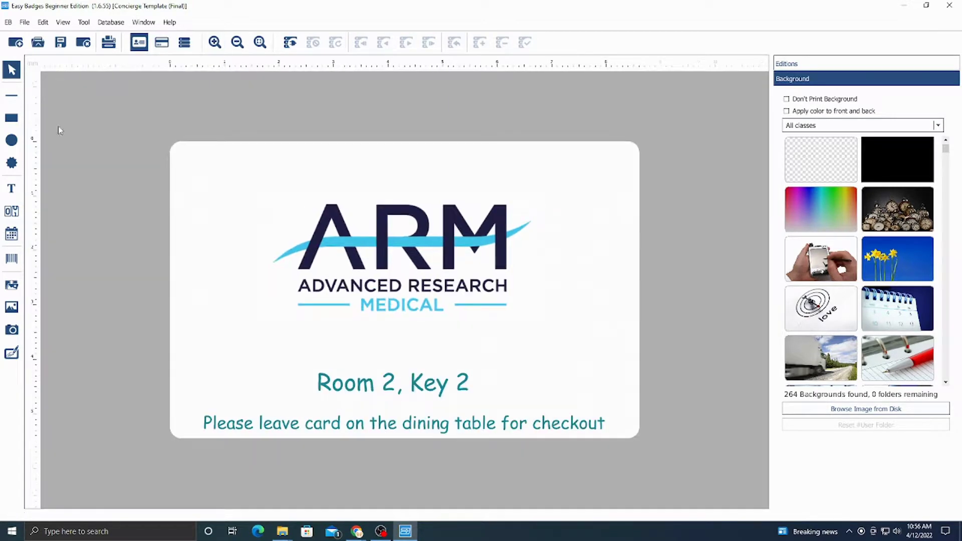
pyautogui.click(11, 118)
pyautogui.moveTo(180, 170); pyautogui.dragTo(242, 221)
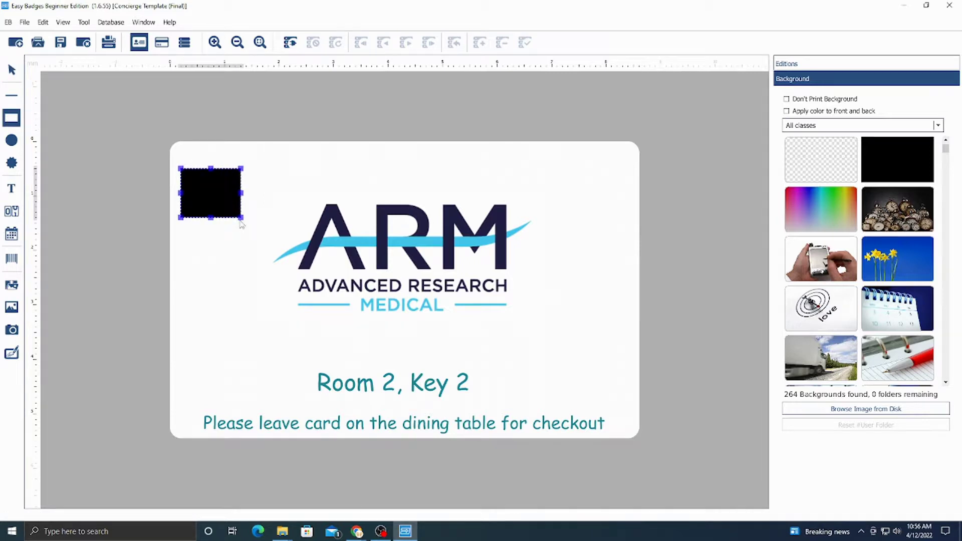
pyautogui.press('Delete')
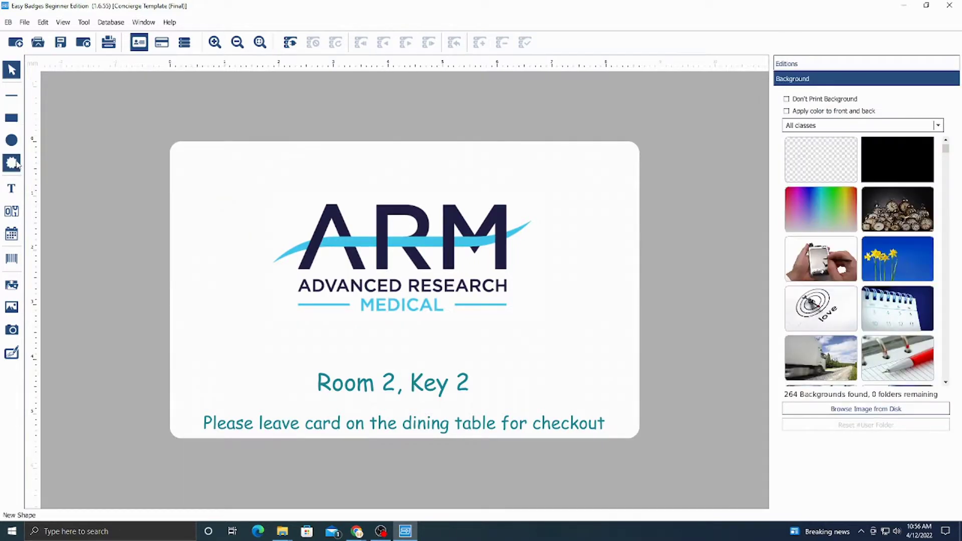
pyautogui.click(11, 162)
pyautogui.moveTo(191, 184); pyautogui.dragTo(279, 245)
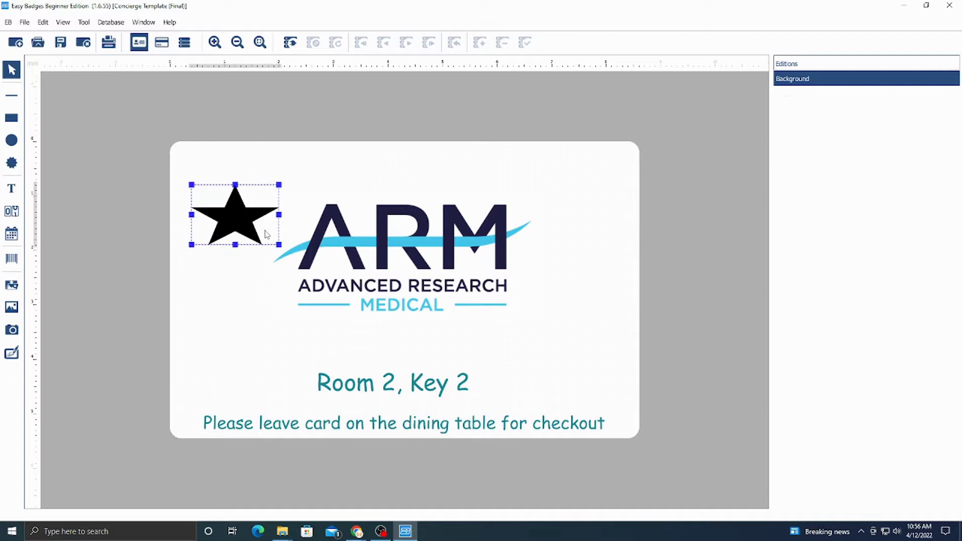
pyautogui.press('Delete')
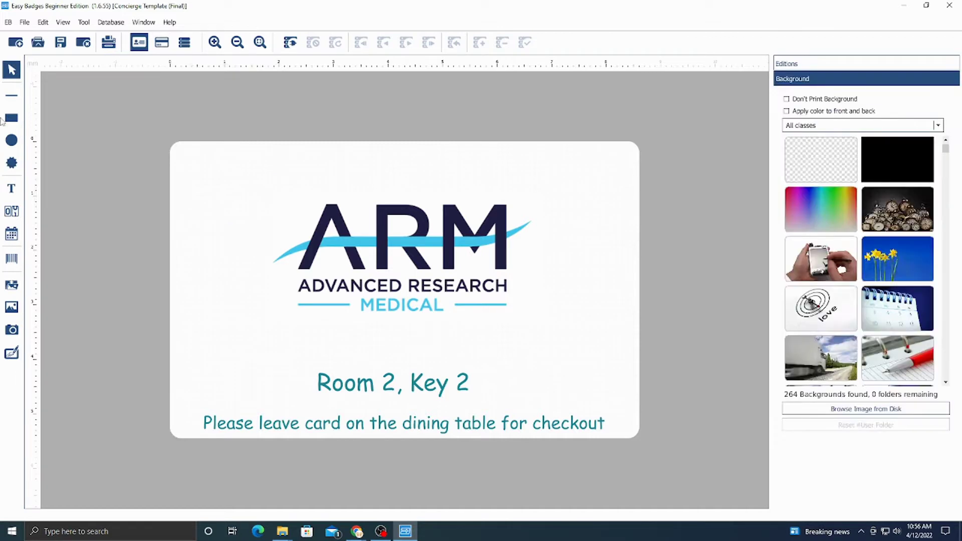
pyautogui.click(12, 162)
pyautogui.moveTo(224, 191); pyautogui.dragTo(268, 223)
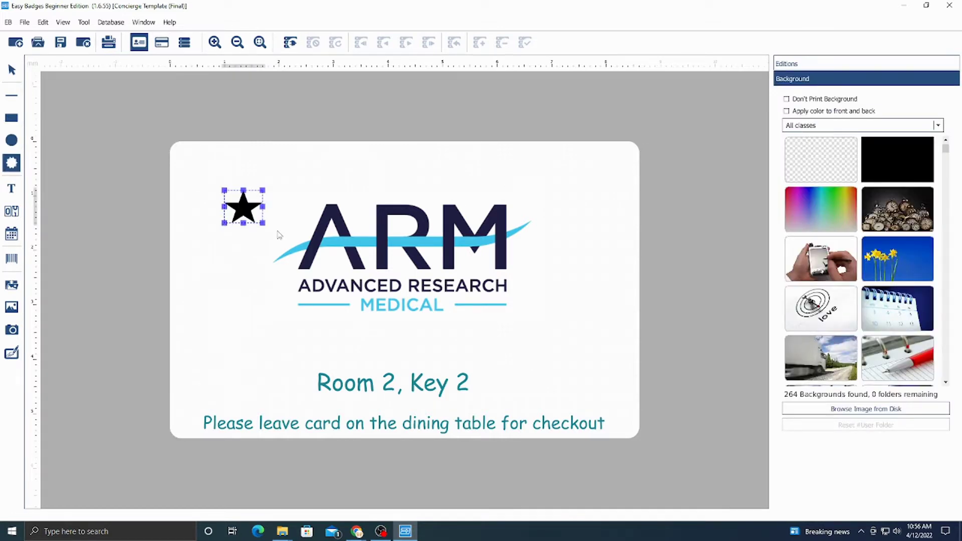
pyautogui.click(825, 206)
pyautogui.click(827, 230)
pyautogui.click(821, 204)
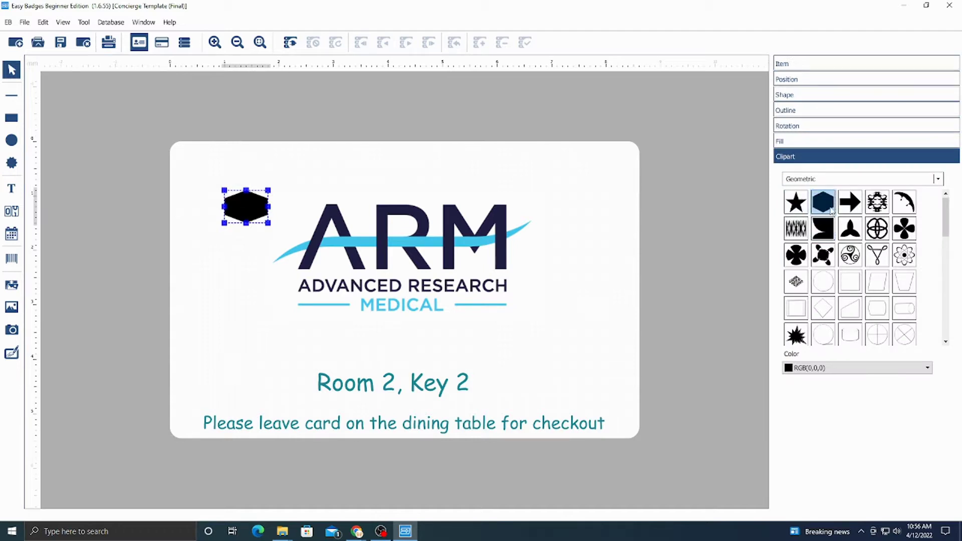
pyautogui.click(823, 280)
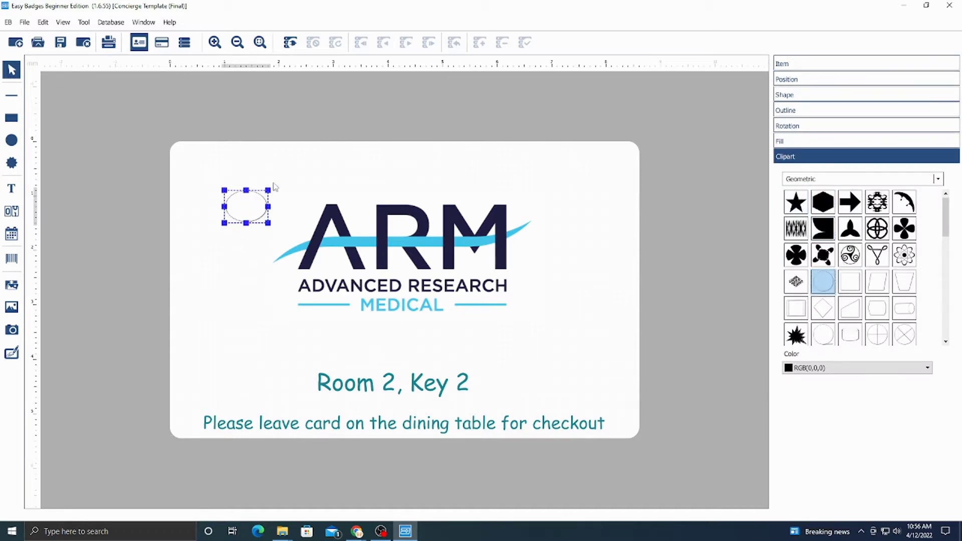
pyautogui.press('Delete')
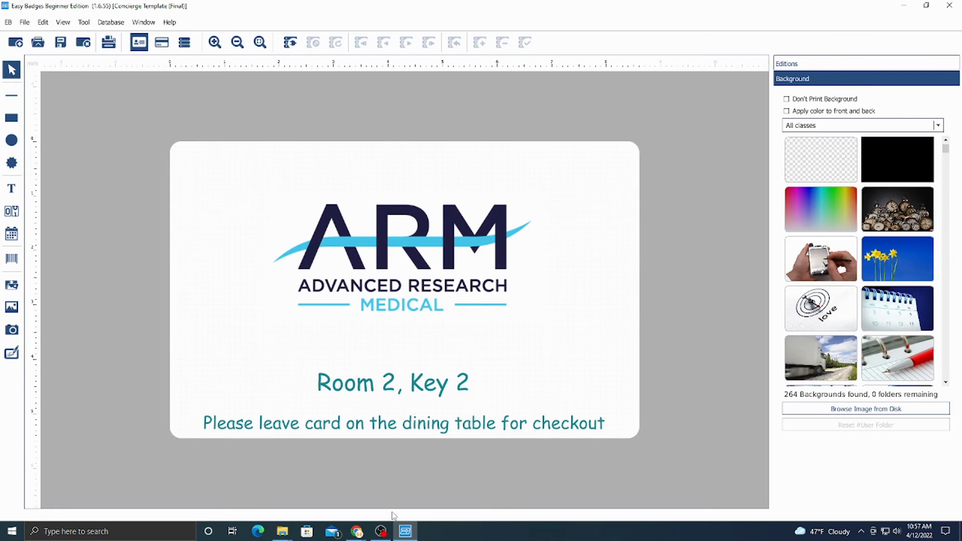
pyautogui.moveTo(358, 530)
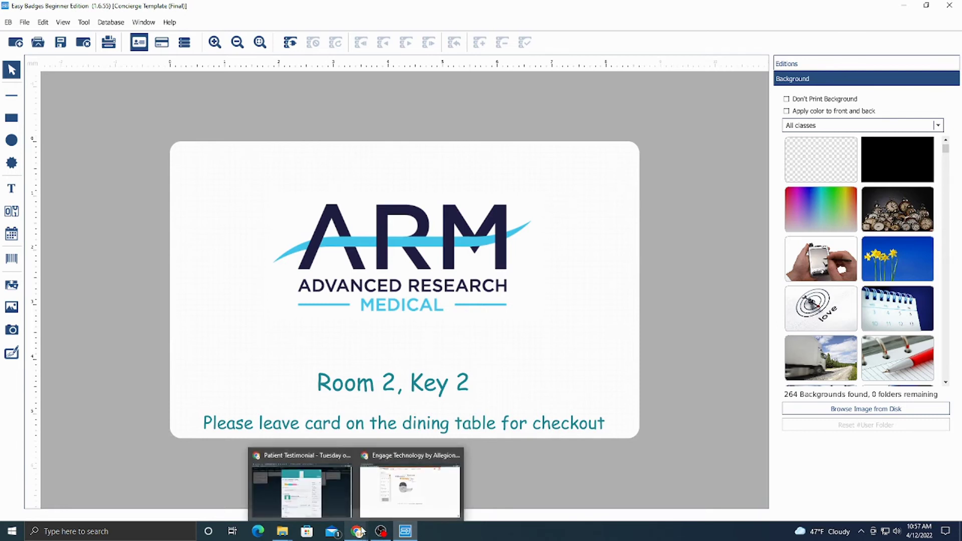